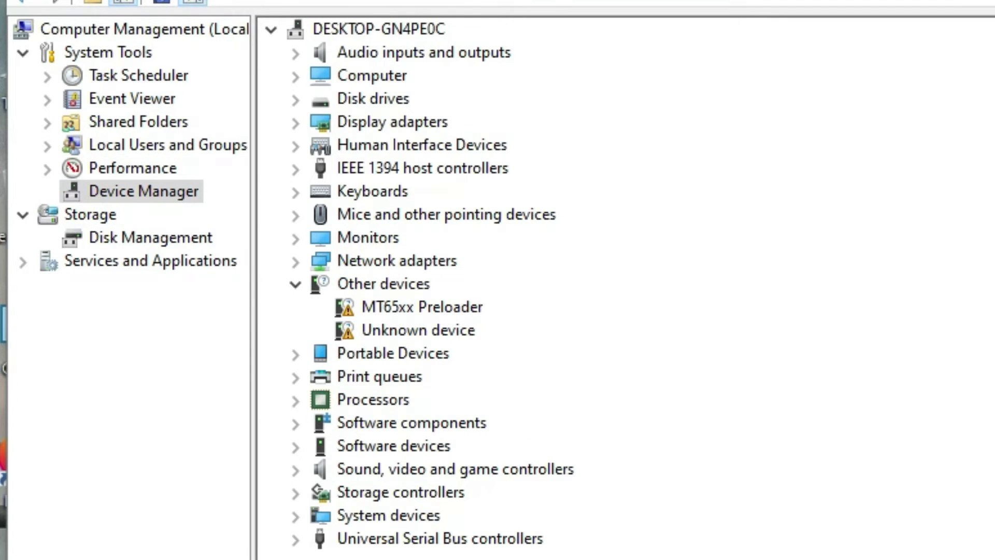
# - Select the MT65xx Preloader device flagged under Other devices in Device Manager
pyautogui.click(399, 307)
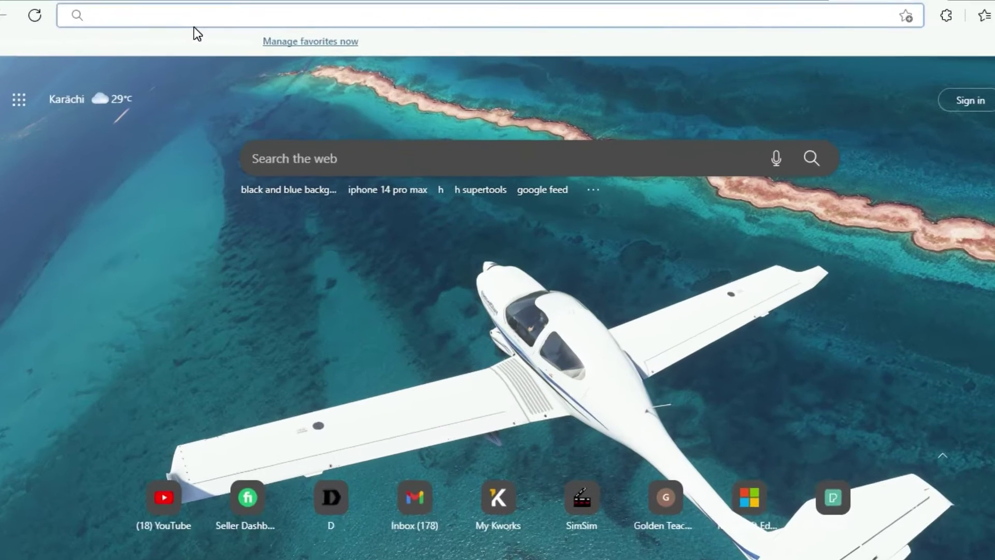
# - Search Bing for 'download mtk client tool v5.2' from the Edge address bar
pyautogui.write('downl')
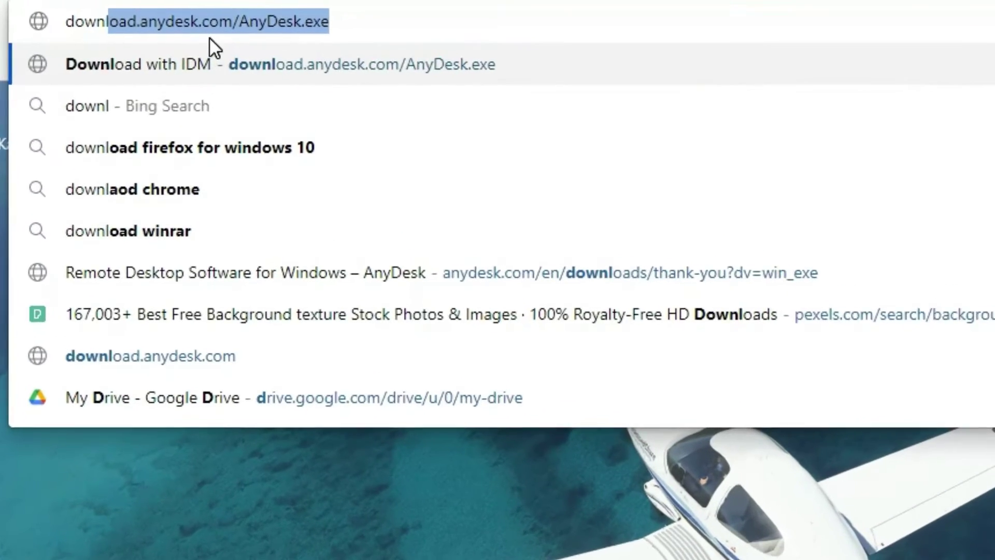
pyautogui.write('oad mtk ')
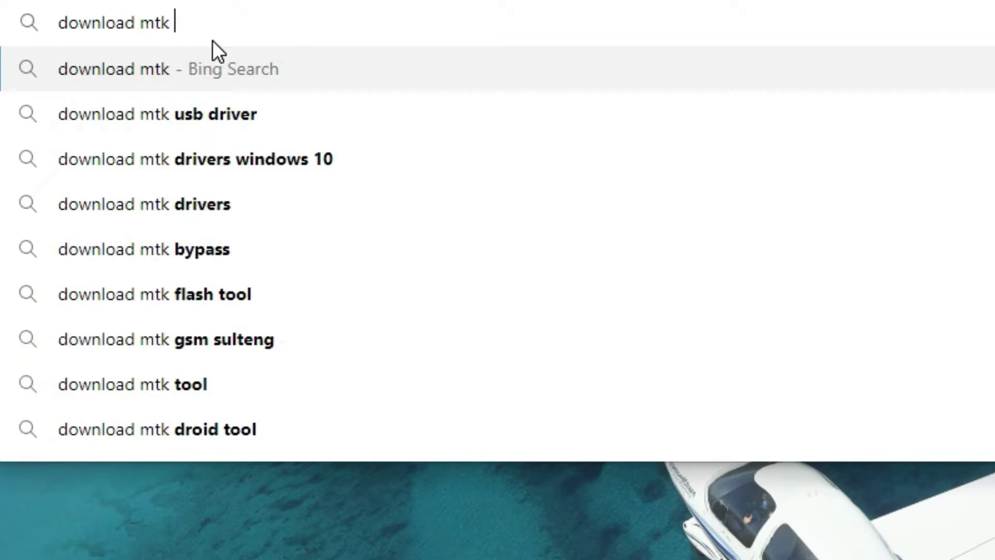
pyautogui.write('c')
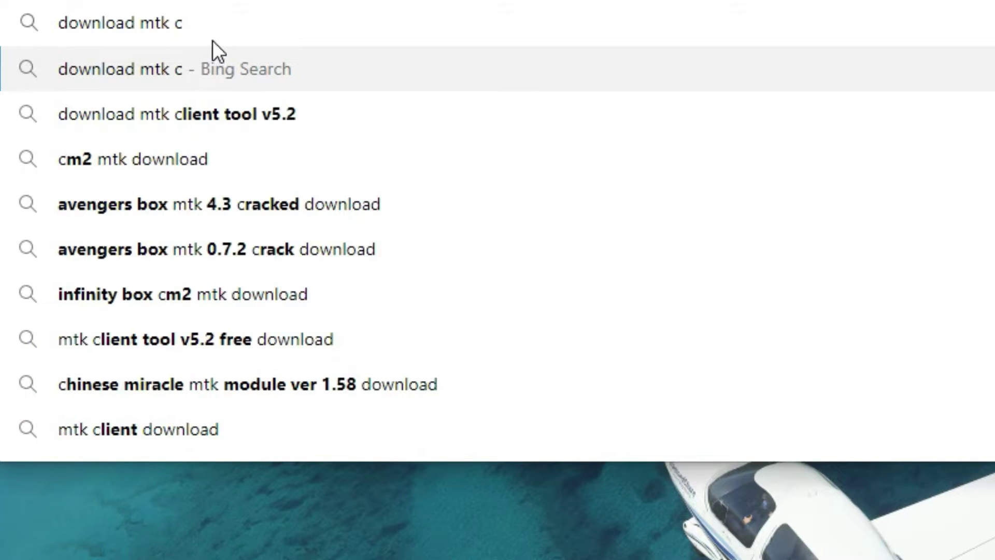
pyautogui.press('Down')
pyautogui.press('Return')
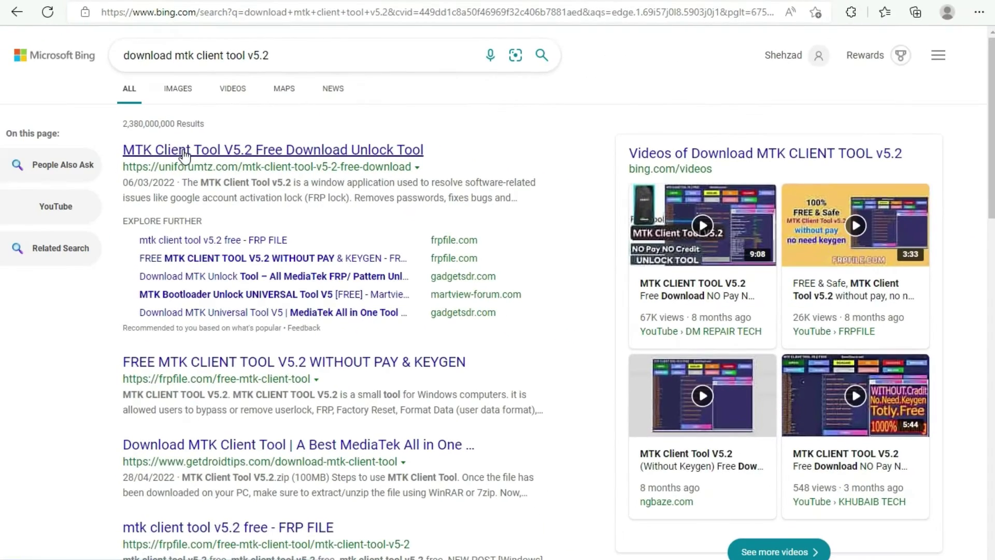
# - Open the frpfile.com result 'FREE MTK CLIENT TOOL V5.2 WITHOUT PAY & KEYGEN'
pyautogui.rightClick(288, 362)
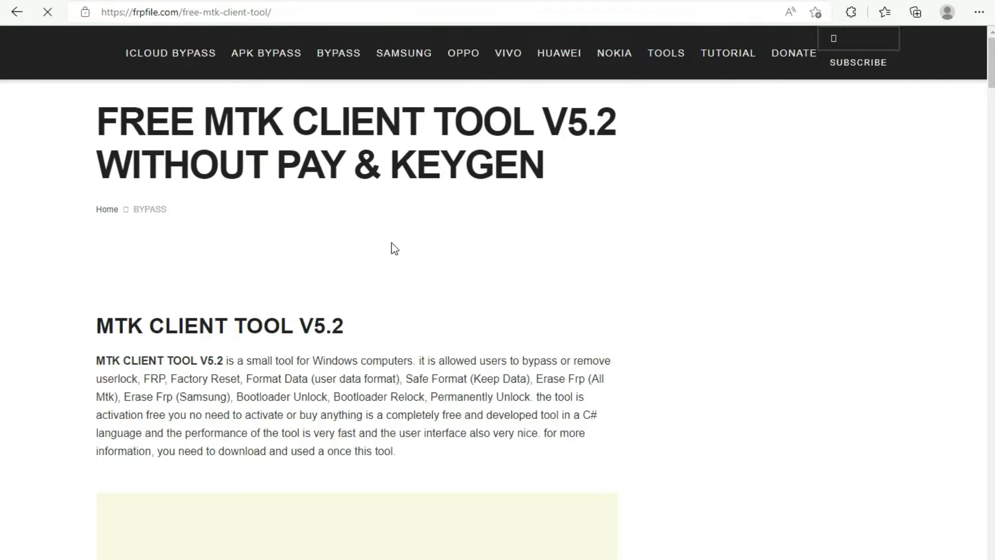
# - Follow the Mediafire DOWNLOAD link for MTK_CLIENT_TOOL_V5.2.zip (111 MB) in File Information
pyautogui.scroll(-3, 466, 270)
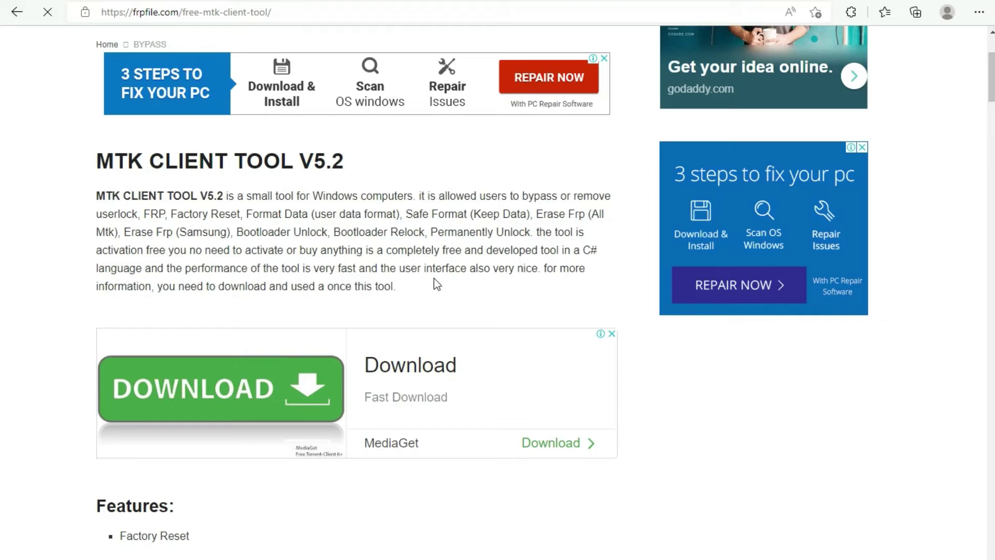
pyautogui.scroll(-8, 415, 278)
pyautogui.scroll(-18, 363, 269)
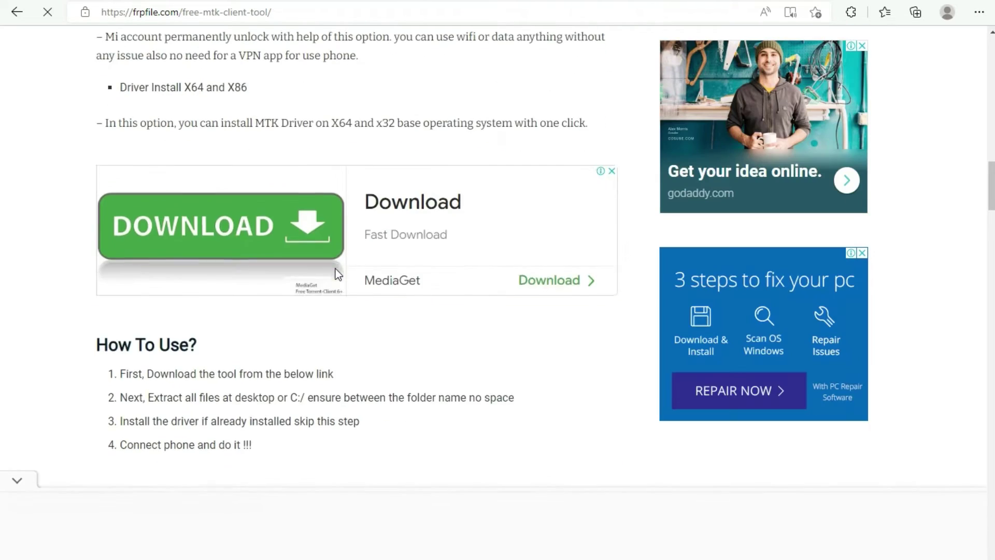
pyautogui.scroll(-6, 335, 269)
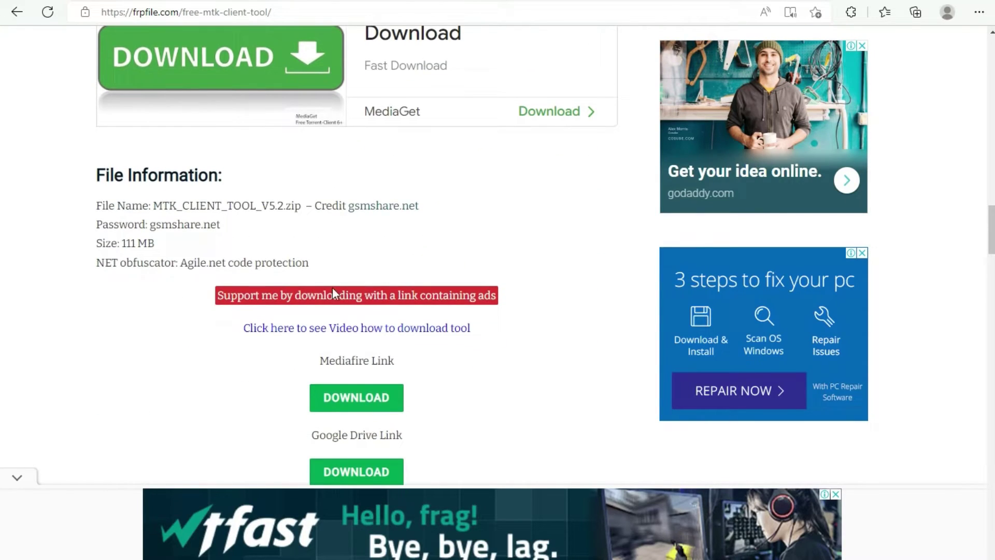
pyautogui.scroll(-1, 422, 363)
pyautogui.scroll(-1, 420, 358)
pyautogui.click(358, 317)
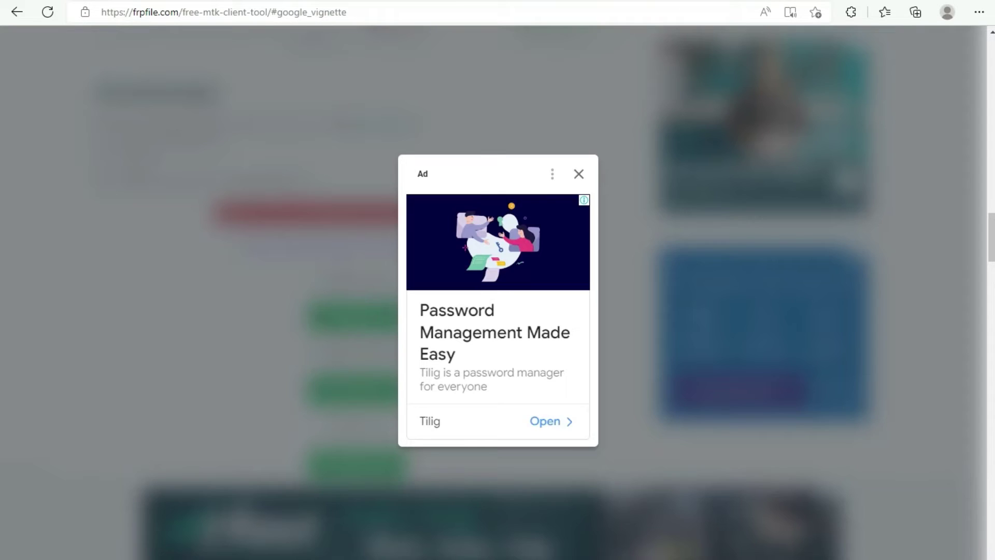
# - Dismiss the ad, download MTK_CLIENT_TOOL_V5.2.zip via IDM, and open it in WinRAR archiver
pyautogui.click(578, 174)
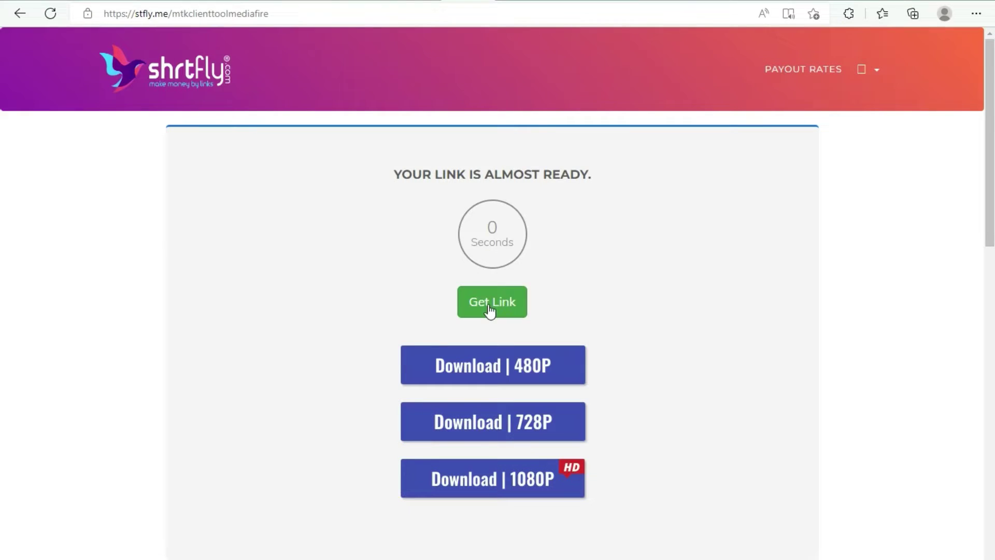
pyautogui.click(490, 310)
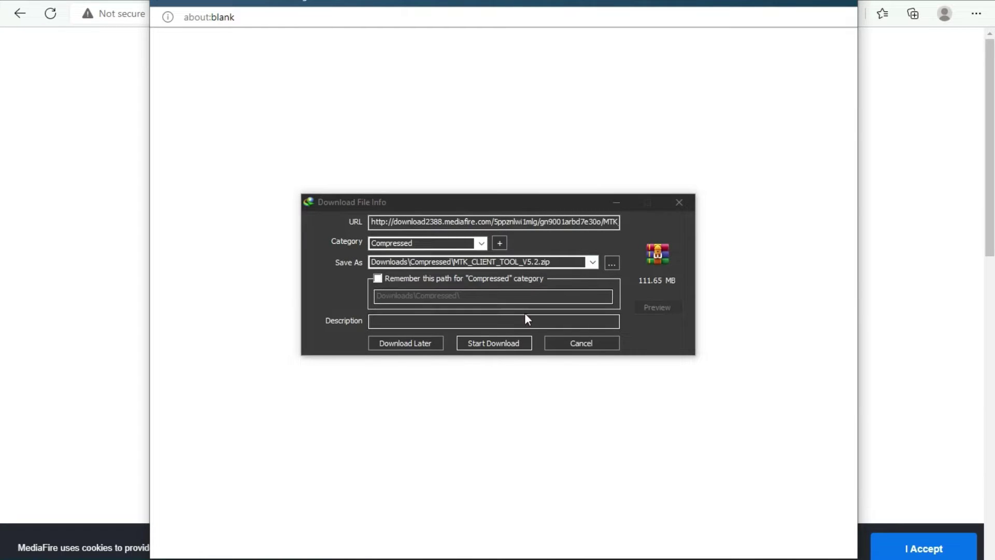
pyautogui.click(506, 347)
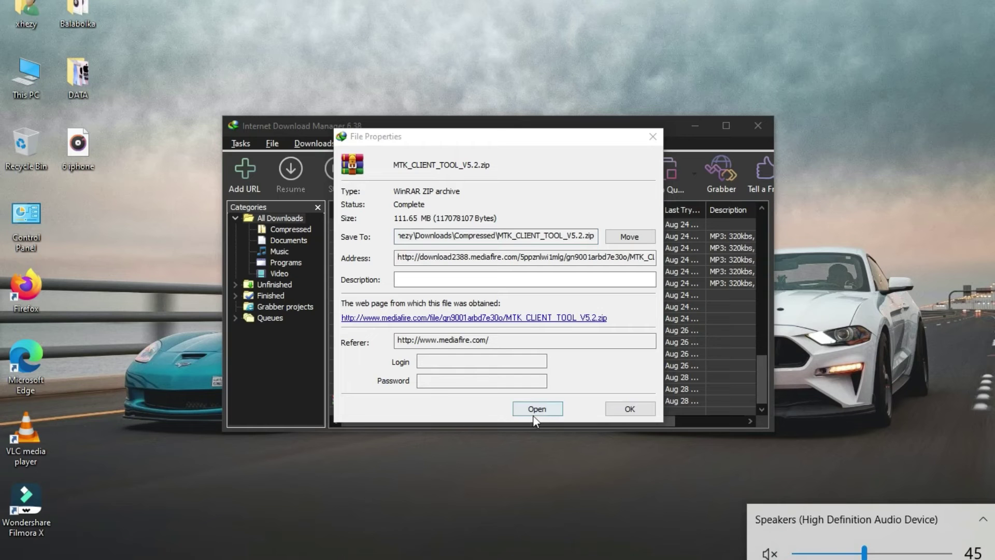
pyautogui.click(535, 413)
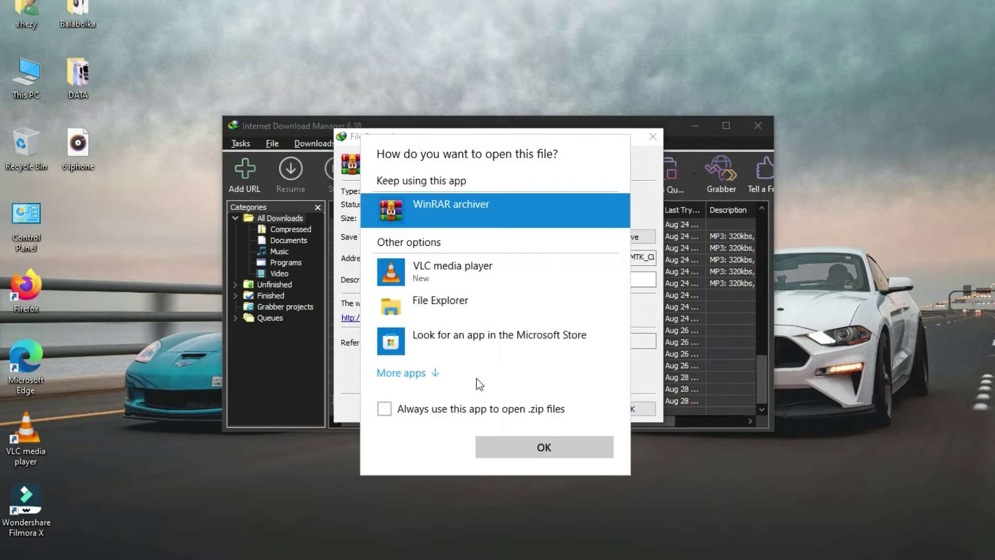
pyautogui.click(522, 452)
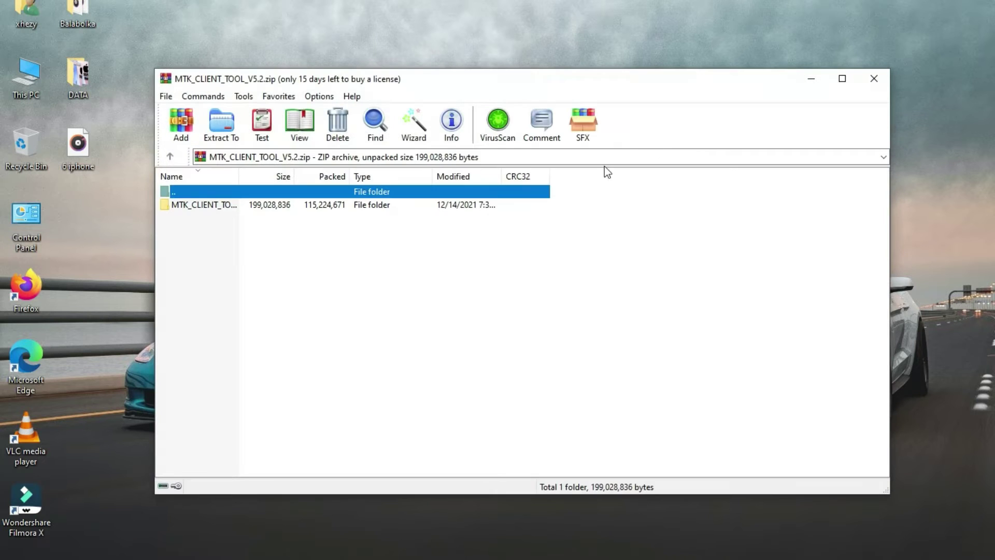
# - Browse into the MTK client tool folder, select its contents, and return to the archive root
pyautogui.doubleClick(224, 204)
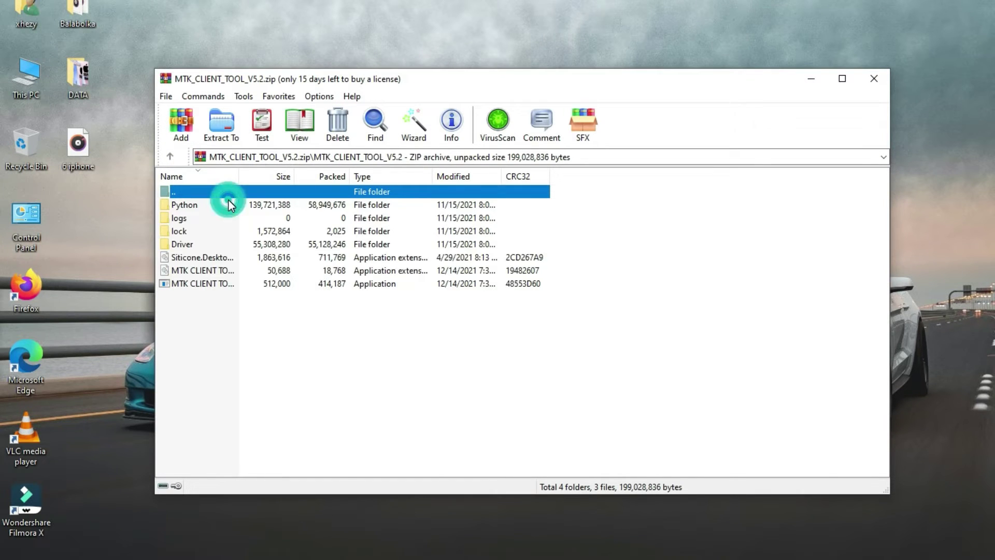
pyautogui.moveTo(250, 338); pyautogui.dragTo(178, 205)
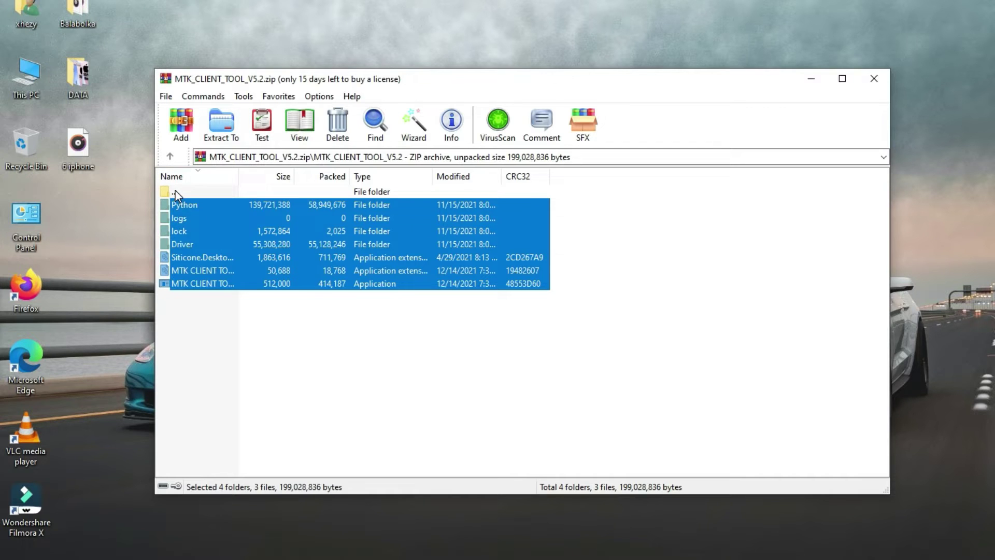
pyautogui.doubleClick(175, 191)
# - Extract the MTK client tool folder to the Desktop
pyautogui.click(222, 129)
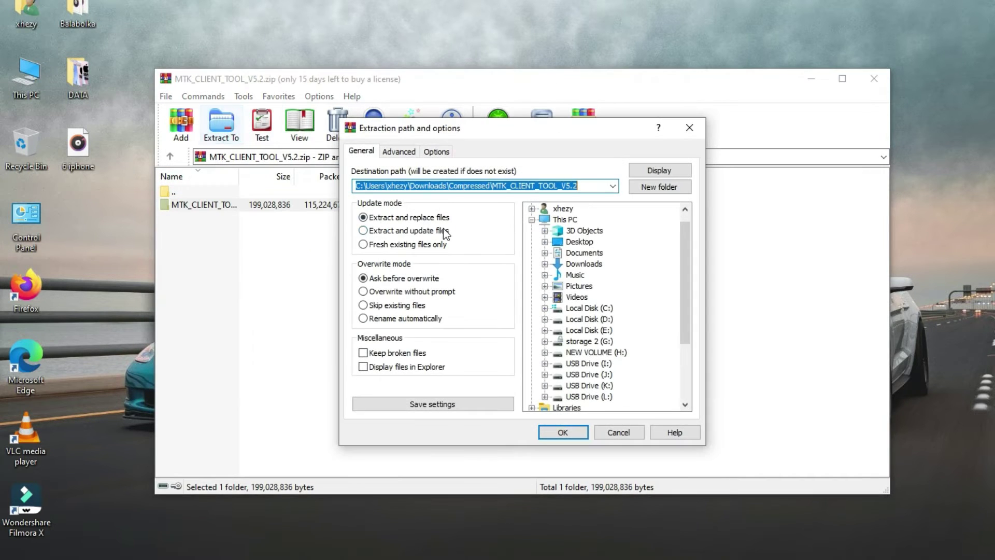
pyautogui.click(580, 242)
pyautogui.click(564, 430)
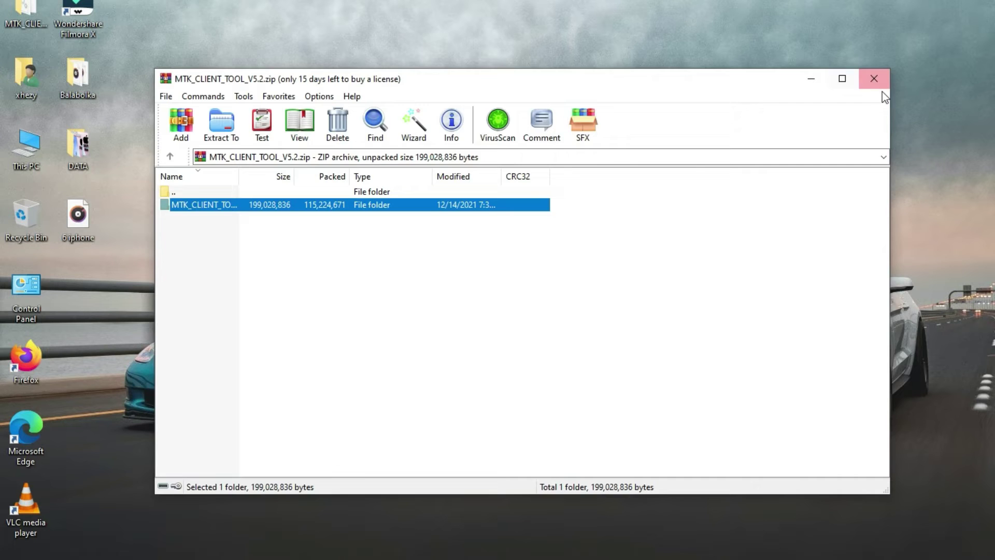
# - Close WinRAR and IDM, then launch MTK CLIENT TOOL V5.2 from the extracted desktop folder
pyautogui.click(875, 79)
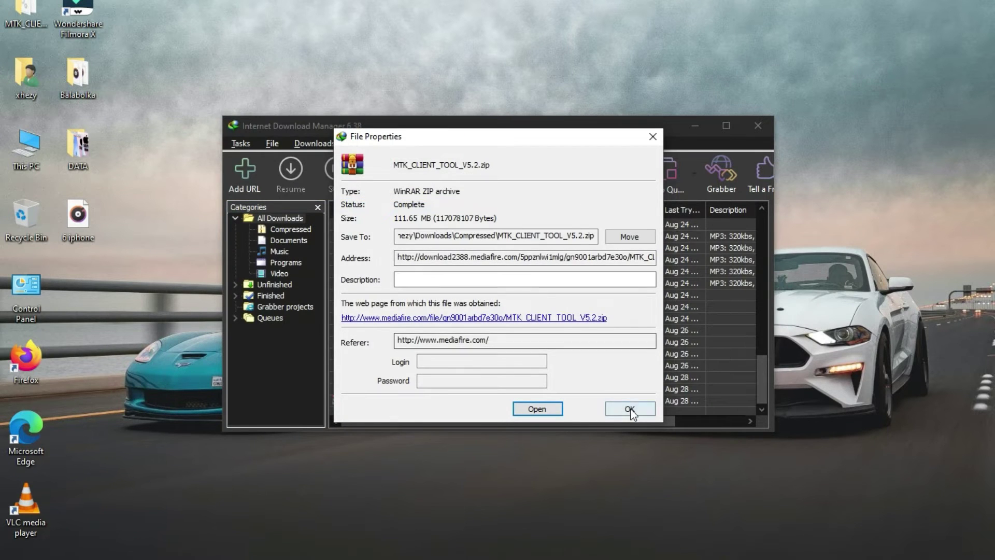
pyautogui.click(630, 409)
pyautogui.click(757, 127)
pyautogui.doubleClick(37, 17)
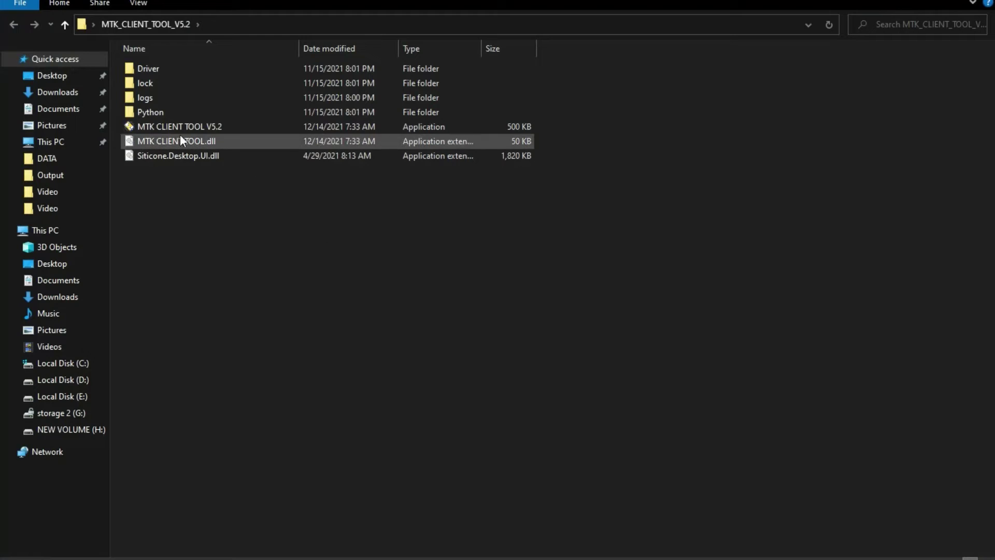
pyautogui.click(176, 127)
pyautogui.click(911, 2)
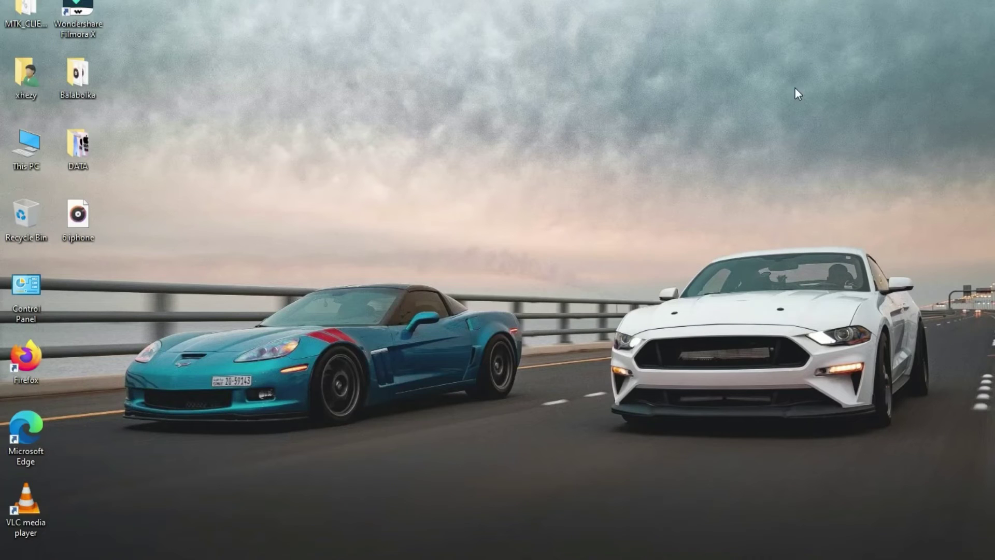
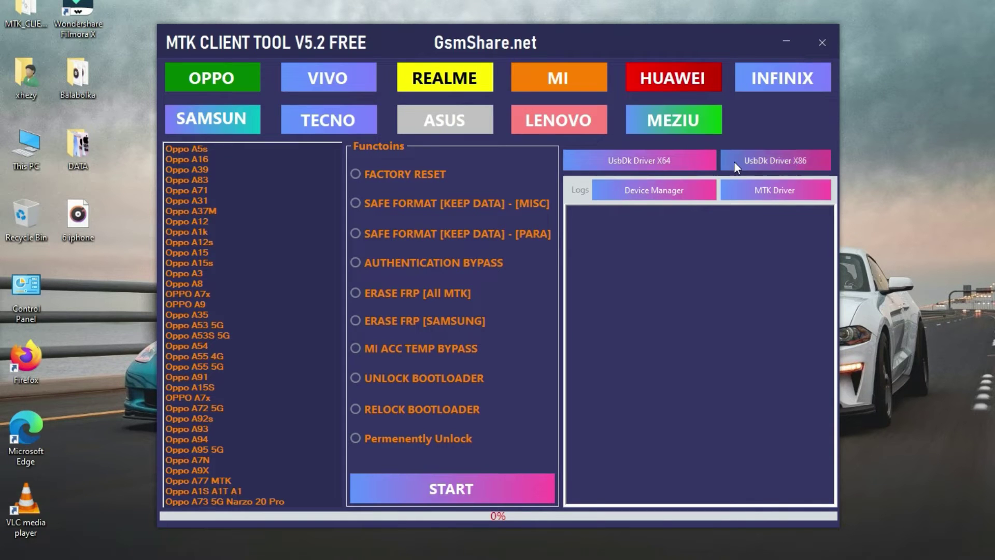
# - Launch the UsbDk Driver X64 installer to set up the UsbDk Runtime Libraries
pyautogui.click(637, 160)
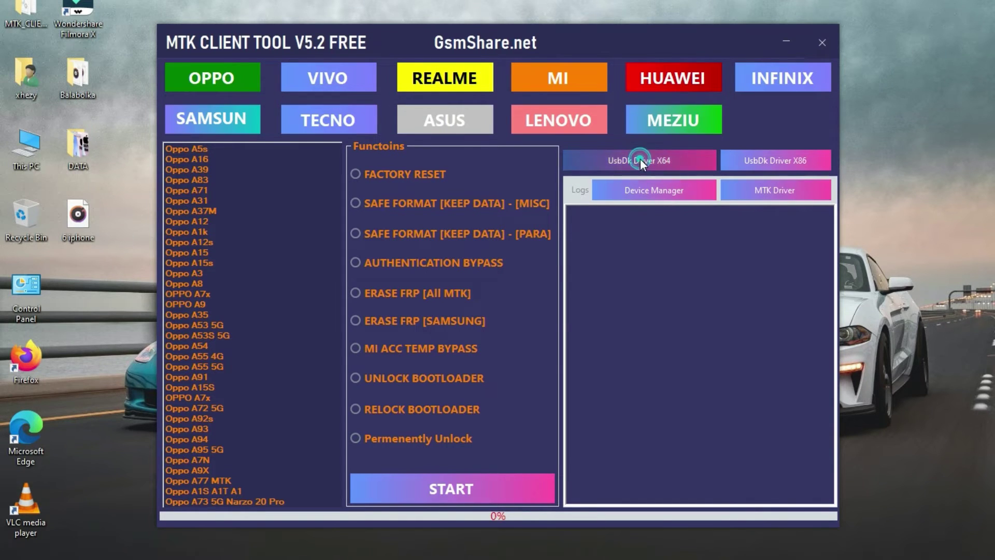
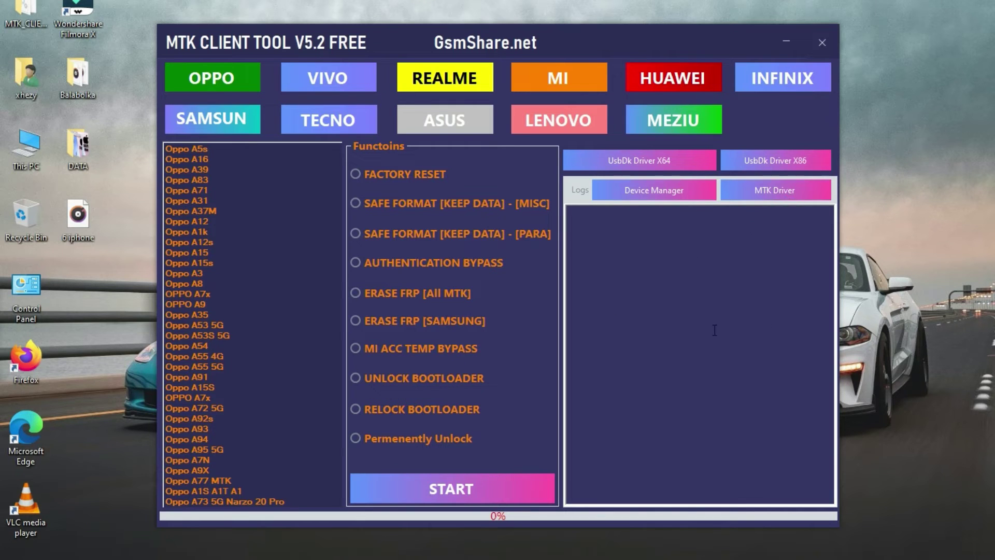
# - Install the OPPO driver package, allowing the Qualcomm USB device software, and close the finished installer
pyautogui.click(560, 383)
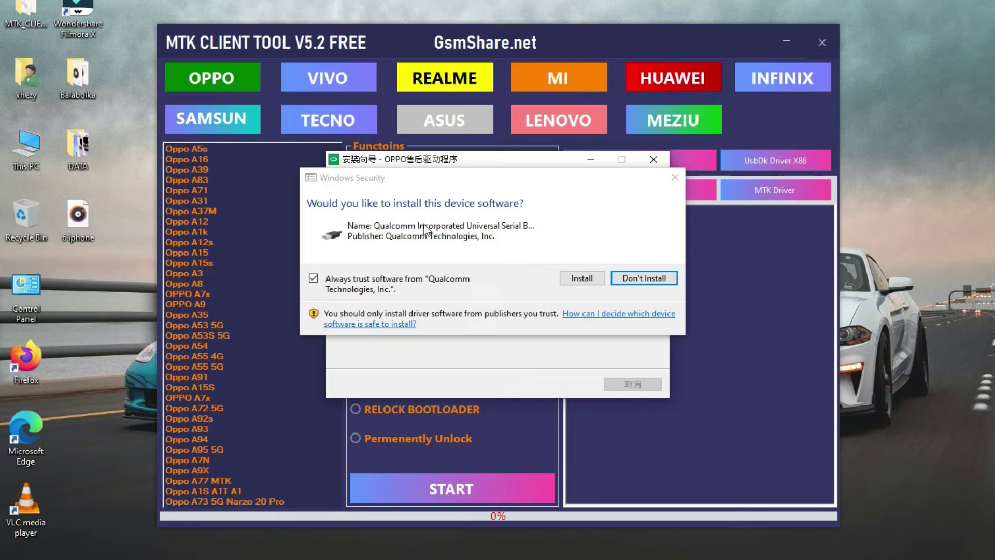
pyautogui.click(576, 277)
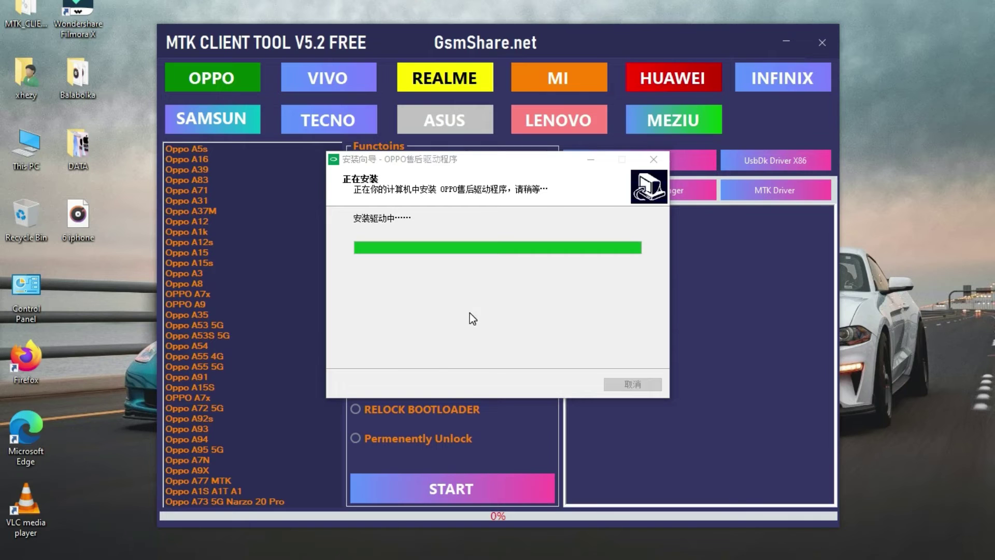
pyautogui.click(560, 386)
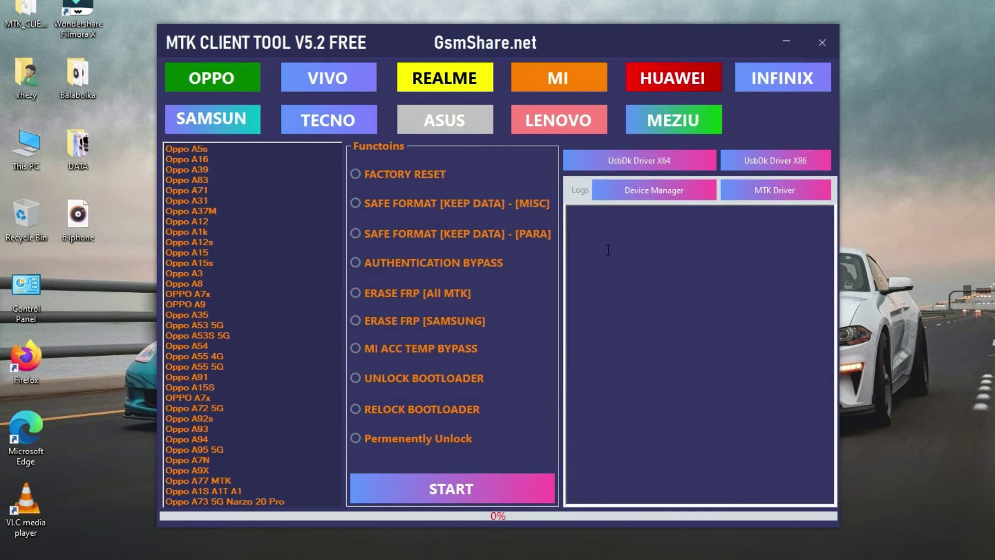
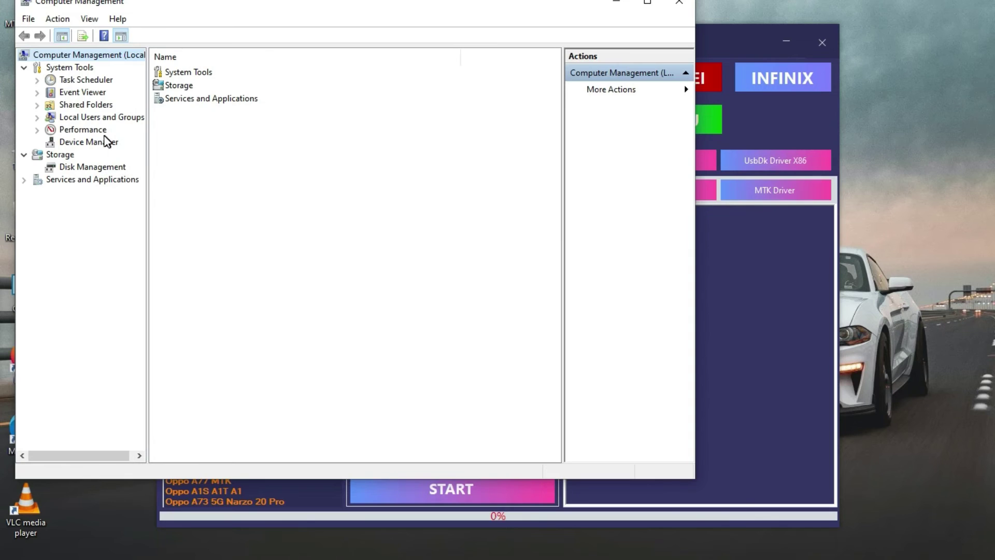
# - Show Device Manager and expand Ports (COM & LPT) to find MediaTek PreLoader USB VCOM_V1632 (Android) (COM4)
pyautogui.click(103, 142)
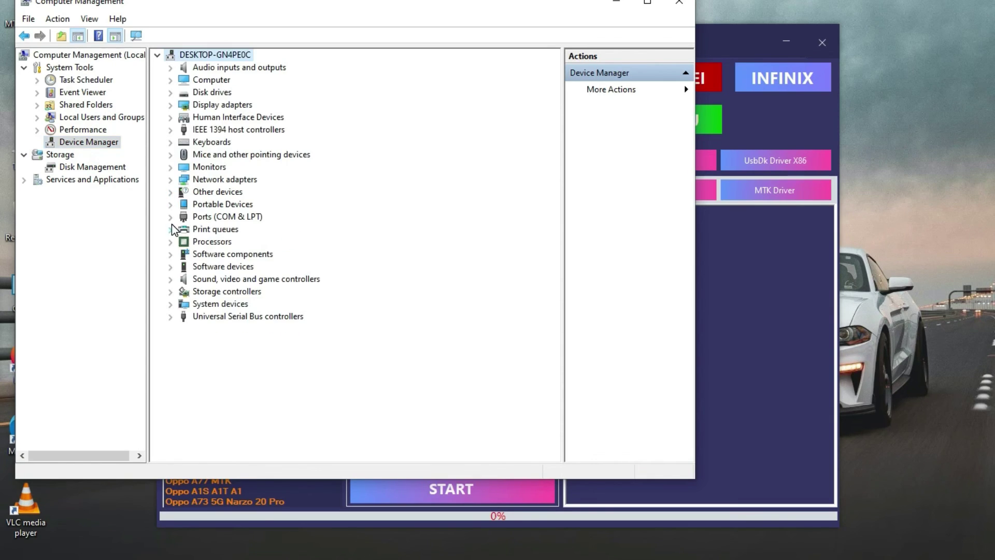
pyautogui.click(172, 217)
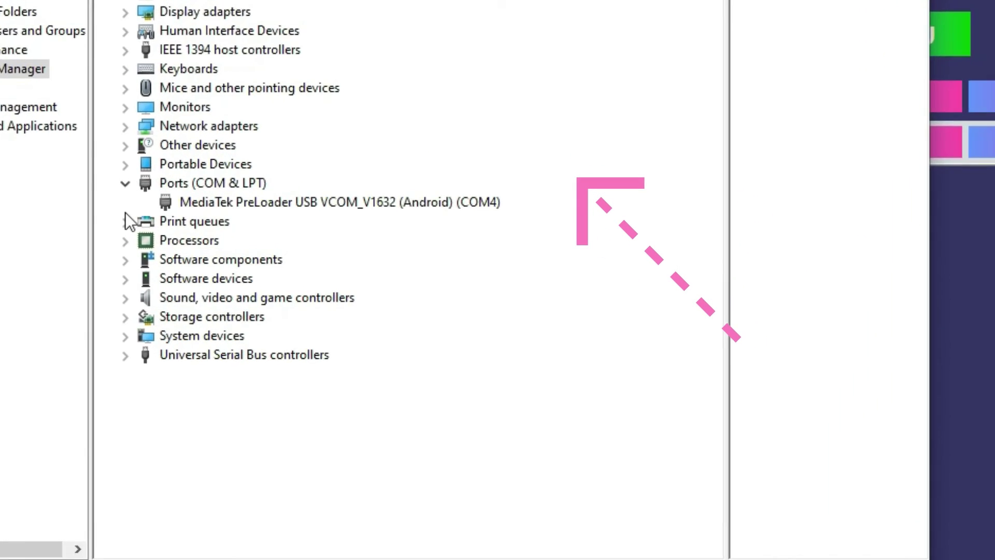